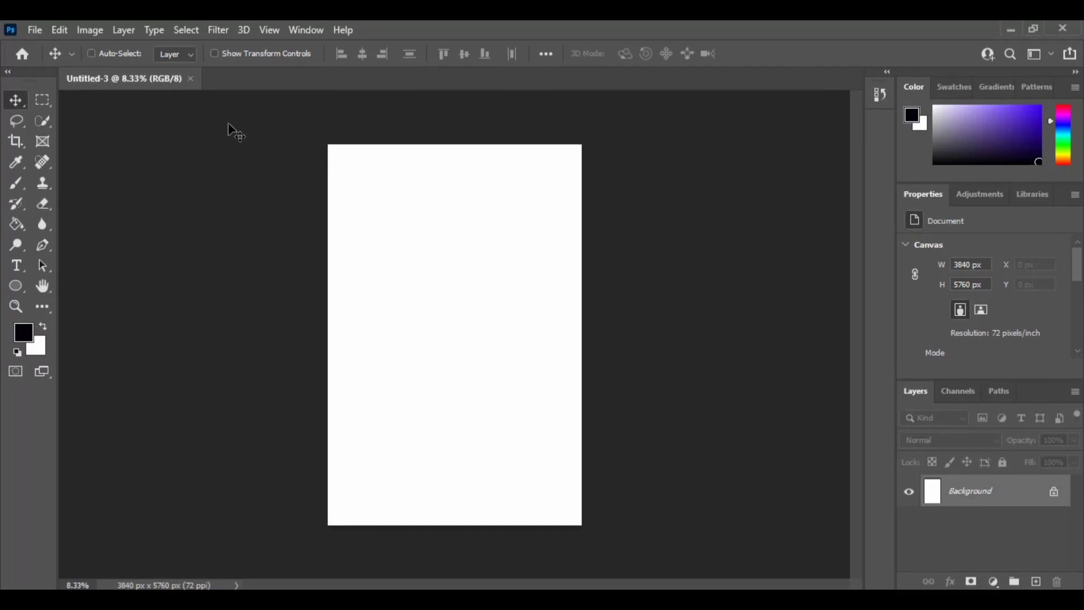
- Create a blank 3840 x 5760 px, 72 ppi document with white background contents and turn off Auto-Select for the Move tool
key(ctrl+n)
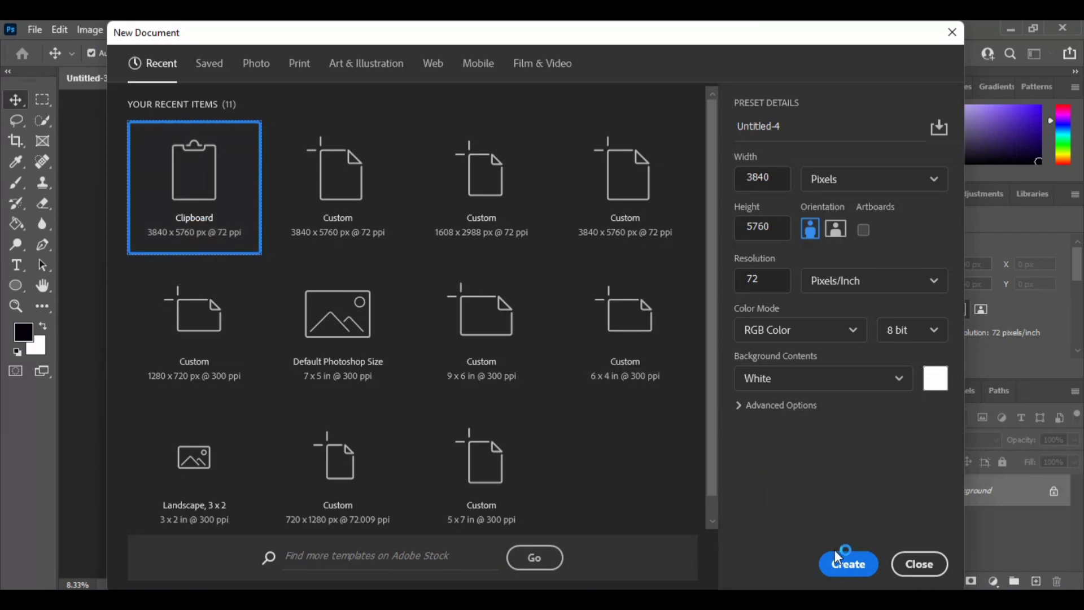
click(847, 567)
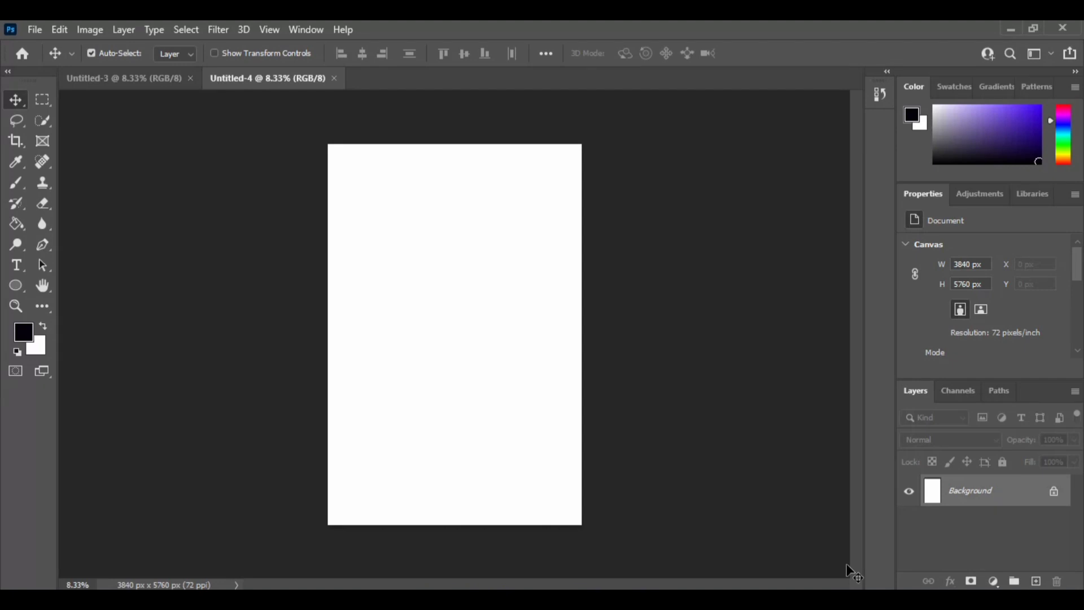
click(91, 53)
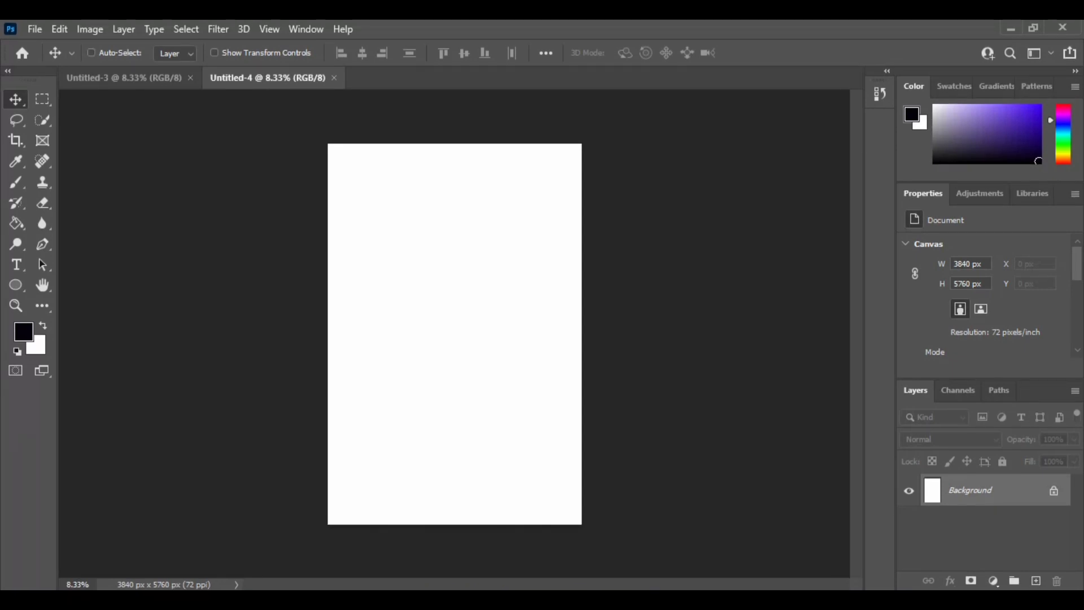
- Open the photo of the woman under pink flowers from Downloads and select the whole image with the Rectangular Marquee tool
key(ctrl+o)
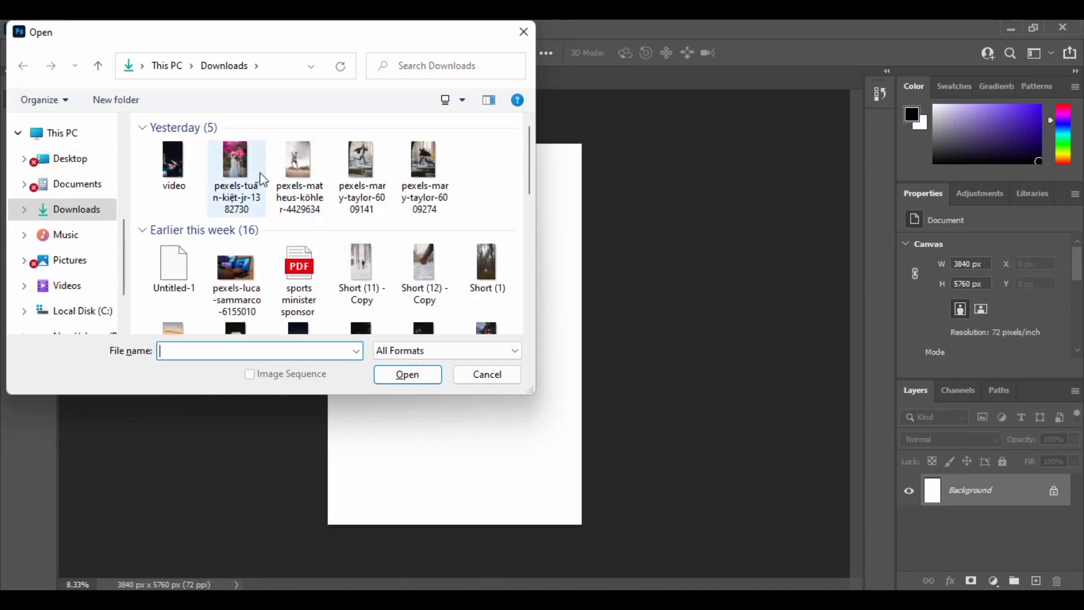
double_click(247, 167)
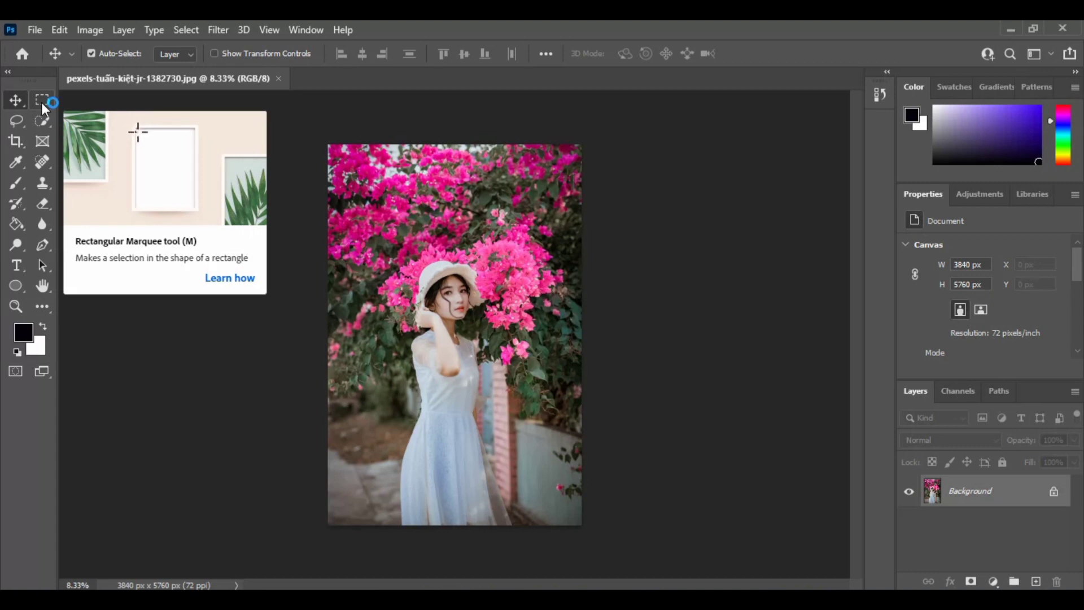
click(43, 103)
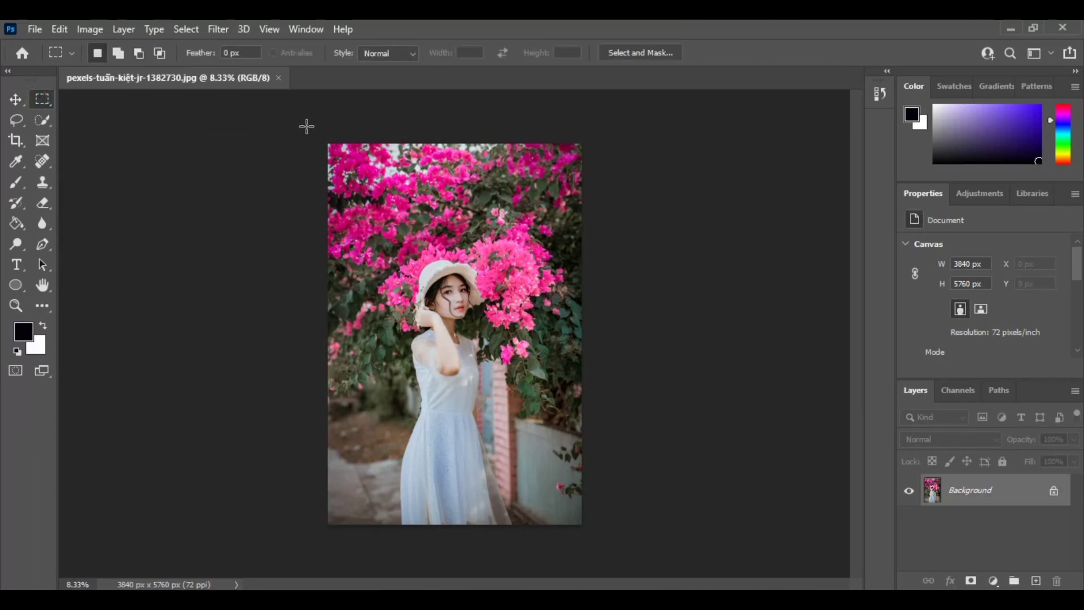
drag(307, 126, 400, 212)
drag(528, 396, 594, 546)
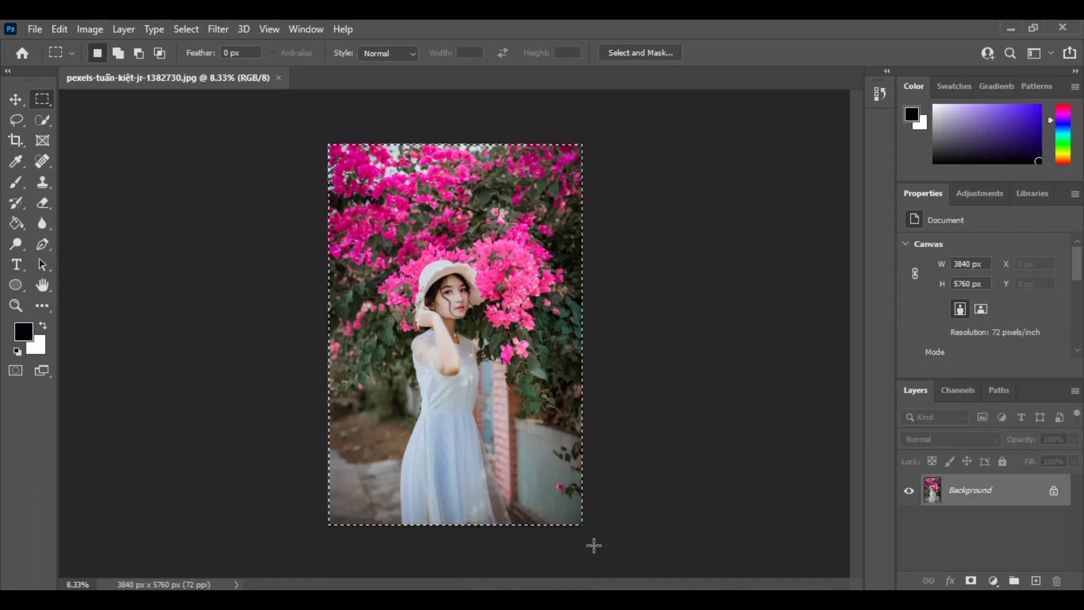
- Replace the rectangular selection with an elliptical marquee of about 1788 x 2964 px around the woman's head and upper body
click(44, 99)
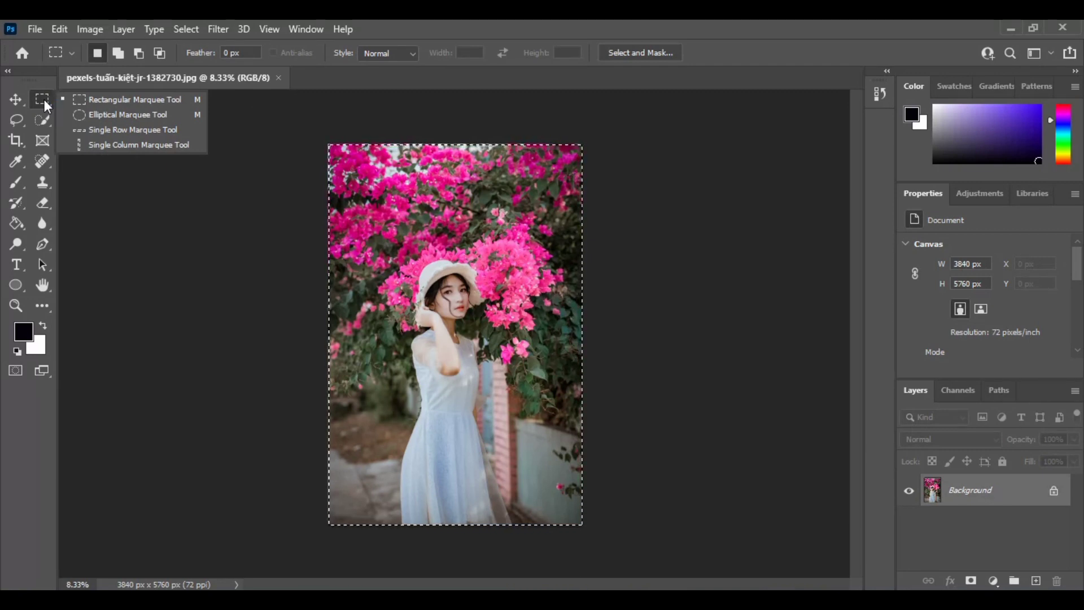
click(109, 116)
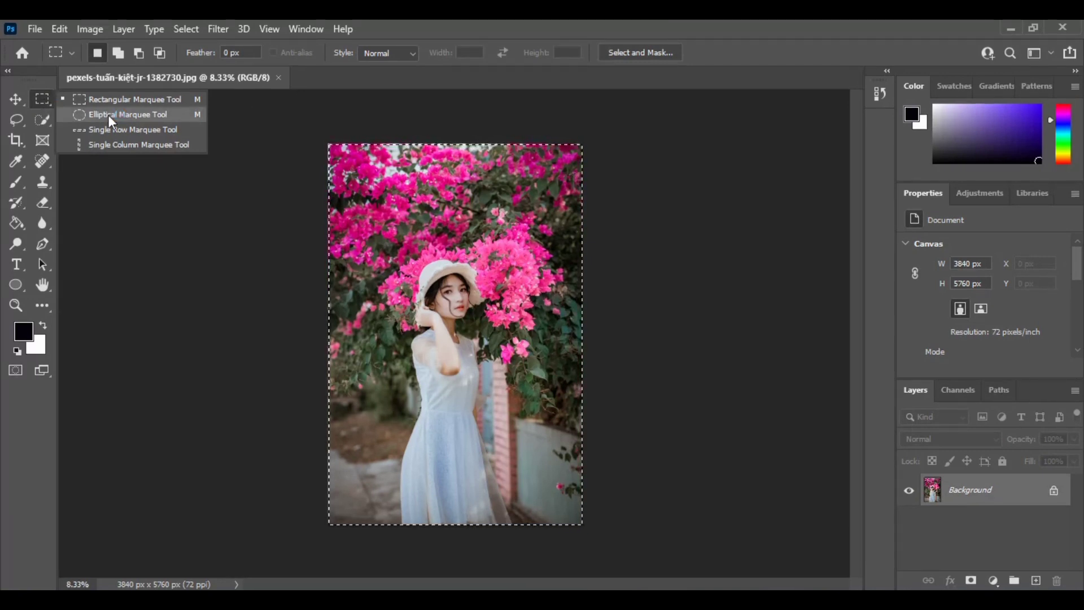
click(109, 116)
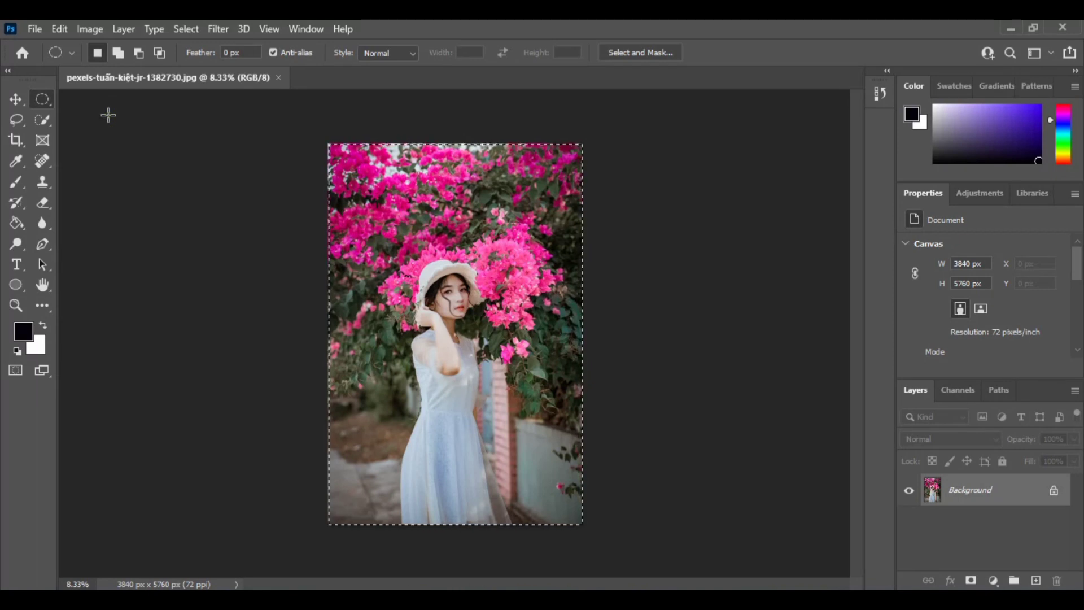
click(388, 217)
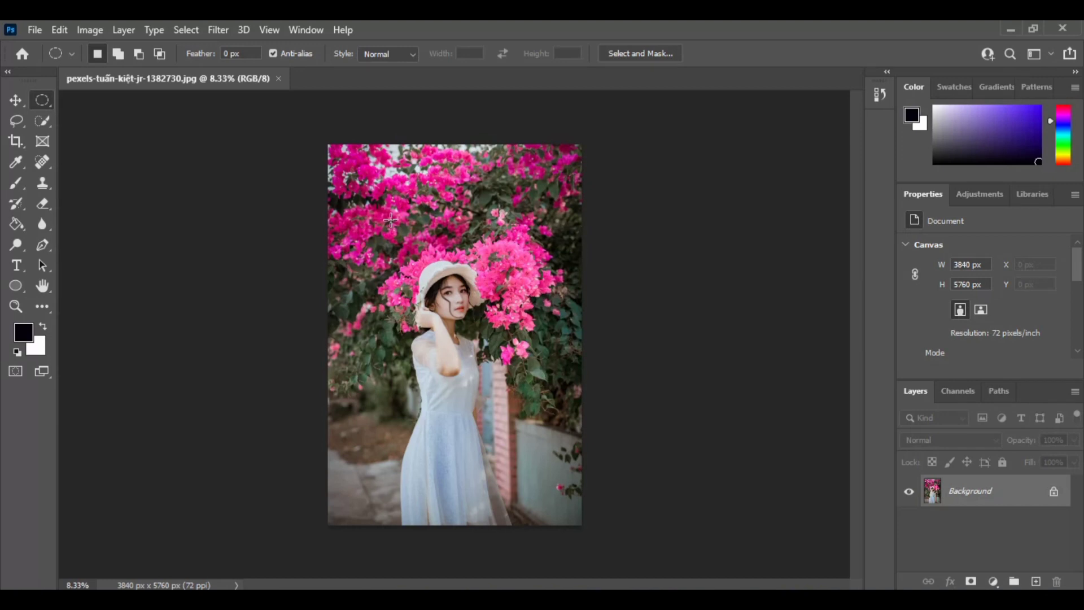
drag(391, 220, 508, 415)
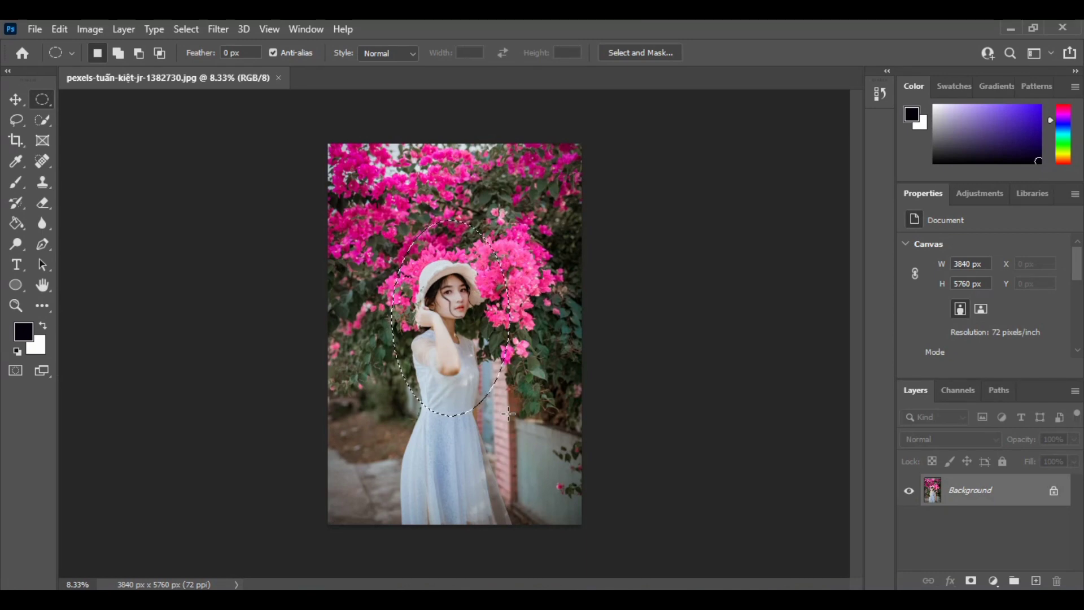
click(509, 413)
- Paste the copied oval into a new 1788 x 2964 px white document and move it horizontally to about X 738 px
key(ctrl+n)
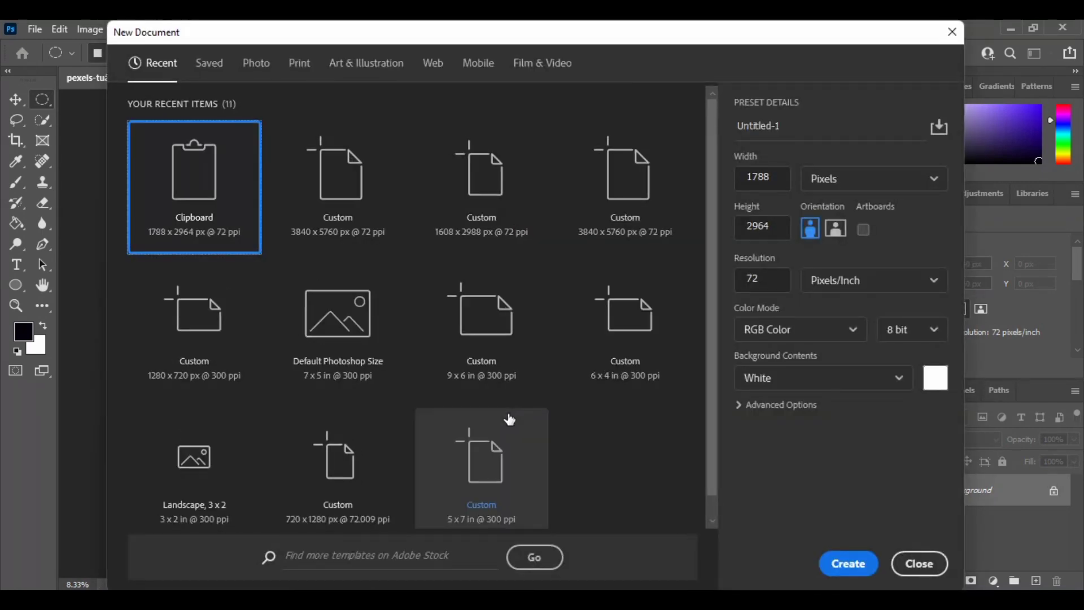
key(Return)
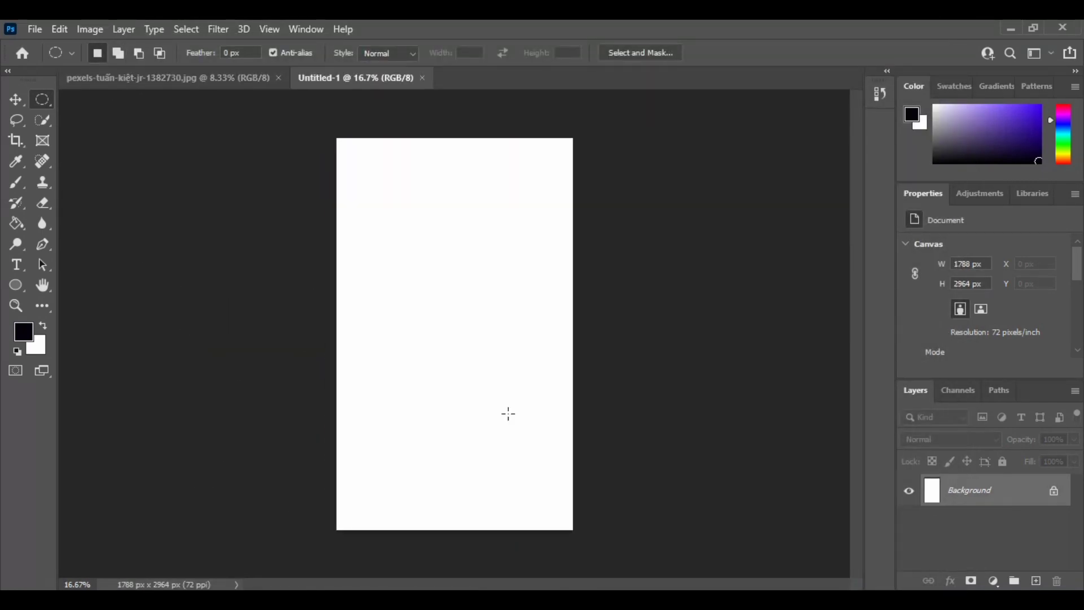
key(ctrl+v)
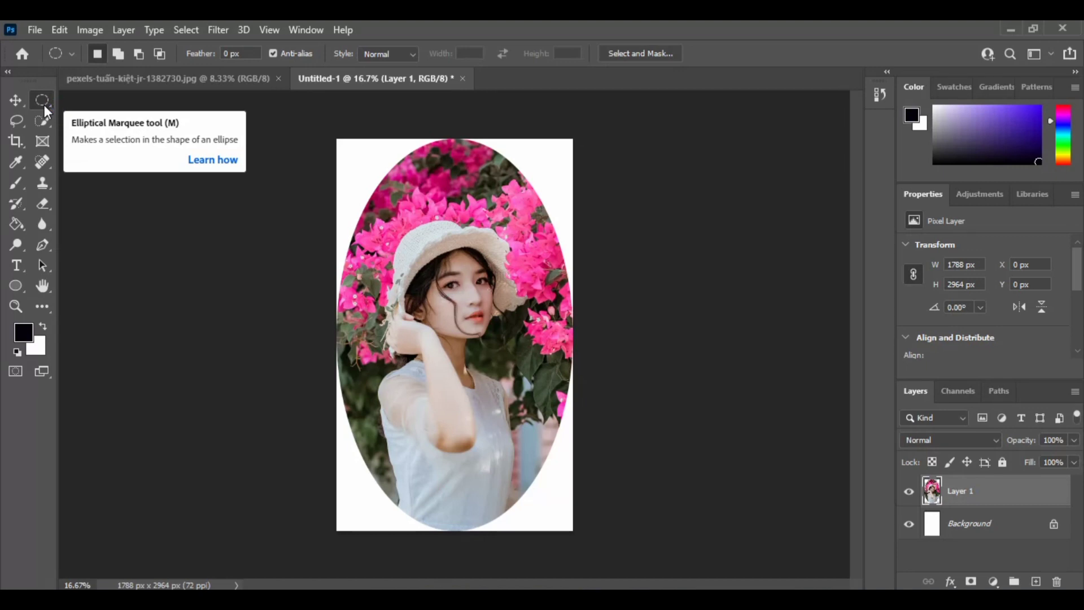
click(14, 103)
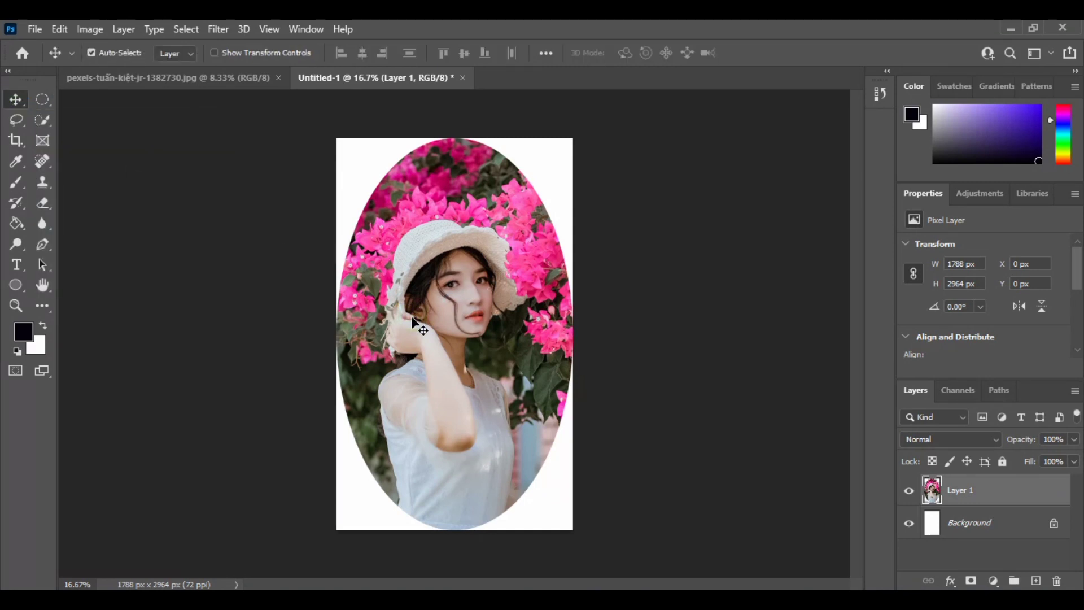
drag(412, 320, 511, 321)
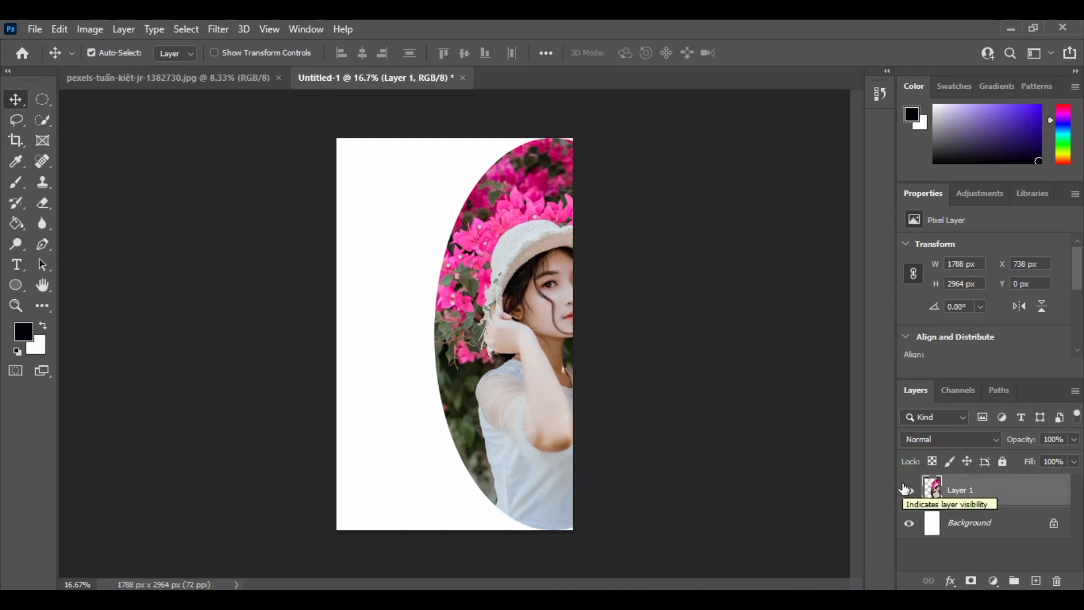
- Return to the photo, clear the oval selection and lasso a freehand area about 2502 x 3442 px around the woman and nearby flowers
click(144, 82)
click(17, 122)
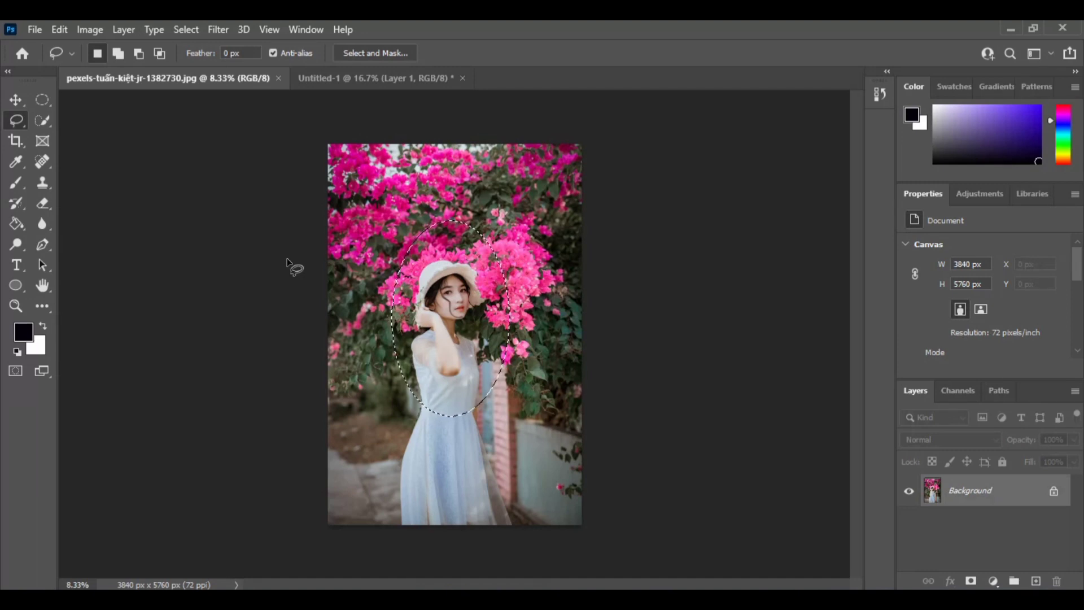
click(288, 264)
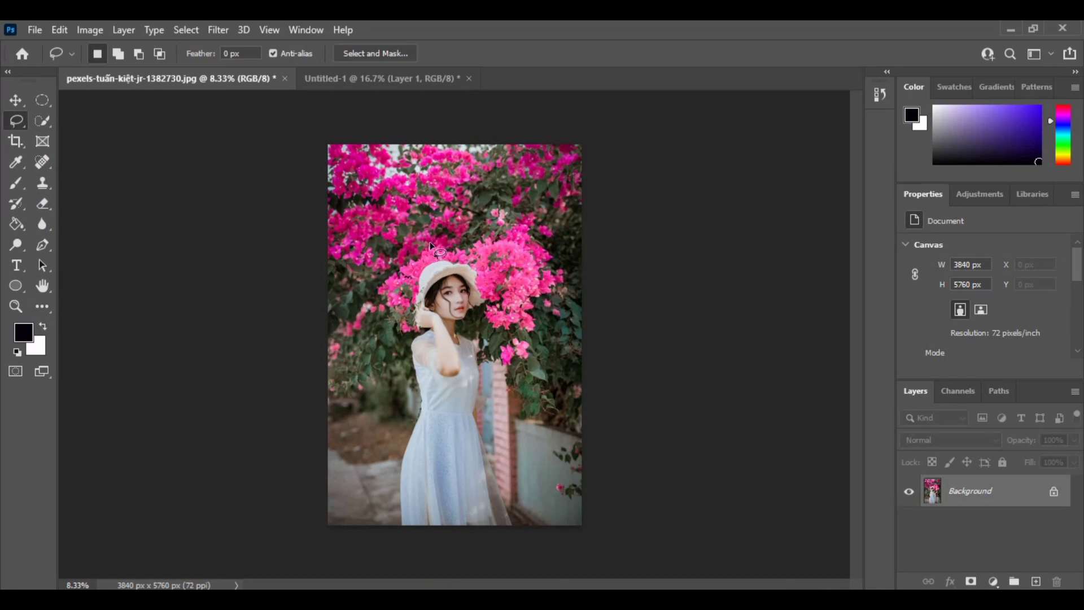
mouse_move(420, 243)
mouse_down()
mouse_move(392, 260)
mouse_move(376, 345)
mouse_move(397, 450)
mouse_move(533, 410)
mouse_move(515, 317)
mouse_move(485, 269)
mouse_move(497, 241)
mouse_move(447, 221)
mouse_move(416, 246)
mouse_up()
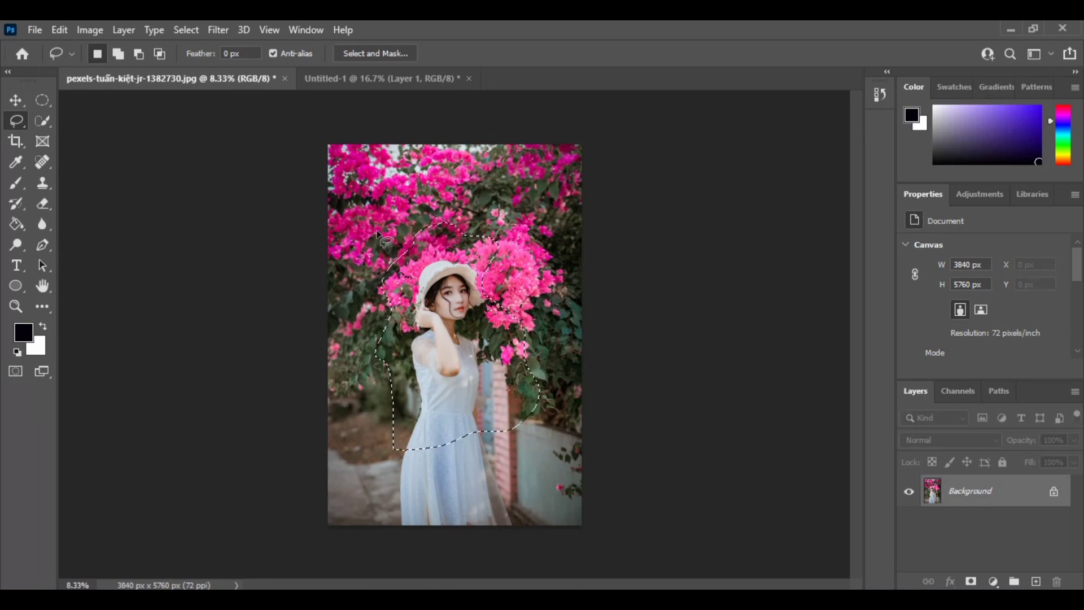
- Copy the lassoed area into a new 1788 x 2964 px document and move the pasted layer to about X -246, Y -132 px
key(ctrl+n)
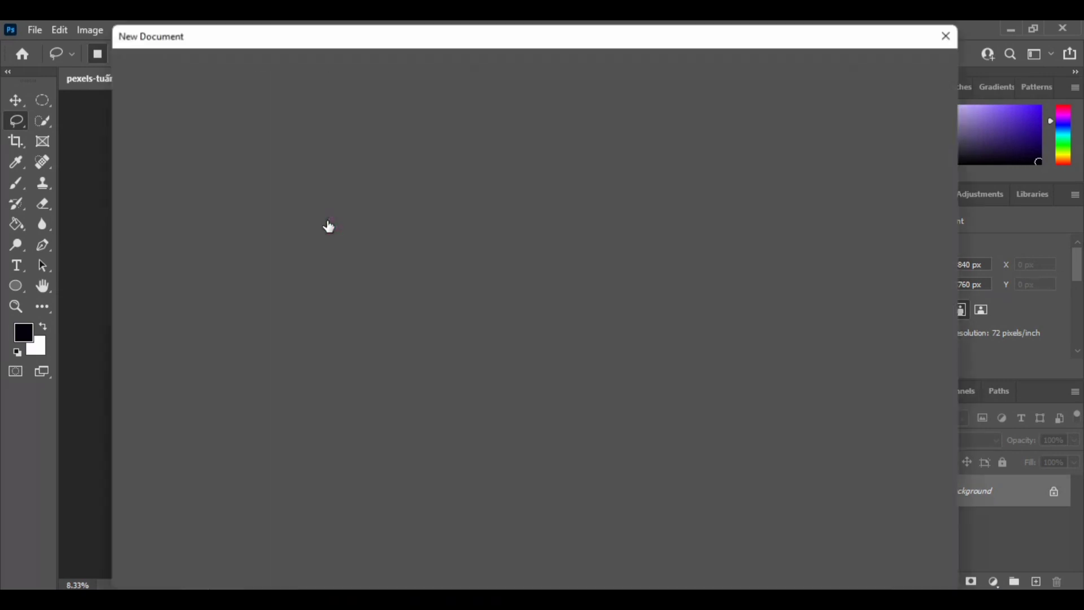
double_click(329, 225)
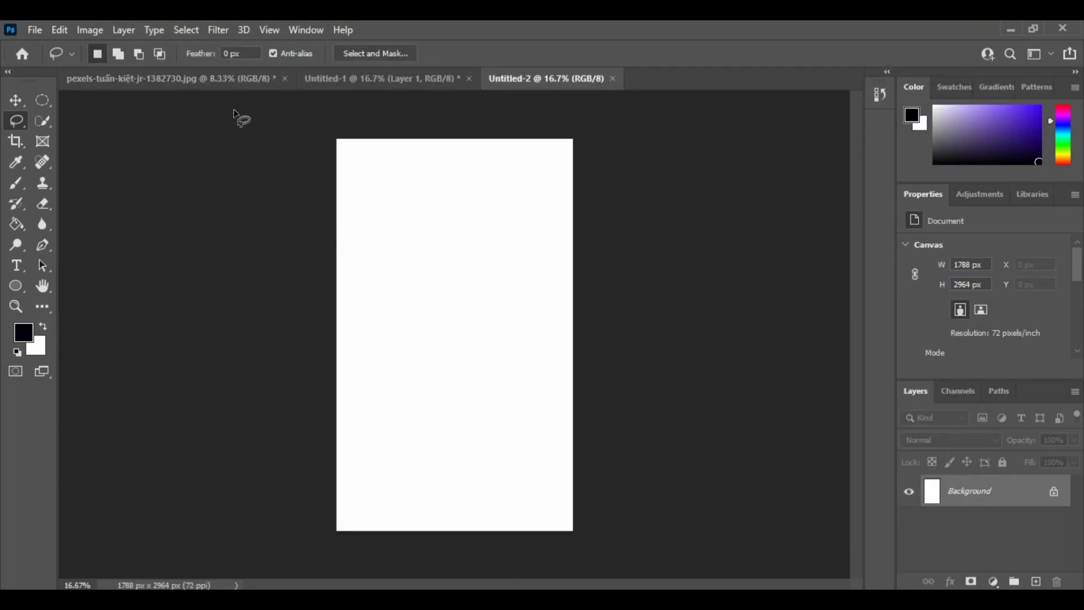
click(215, 79)
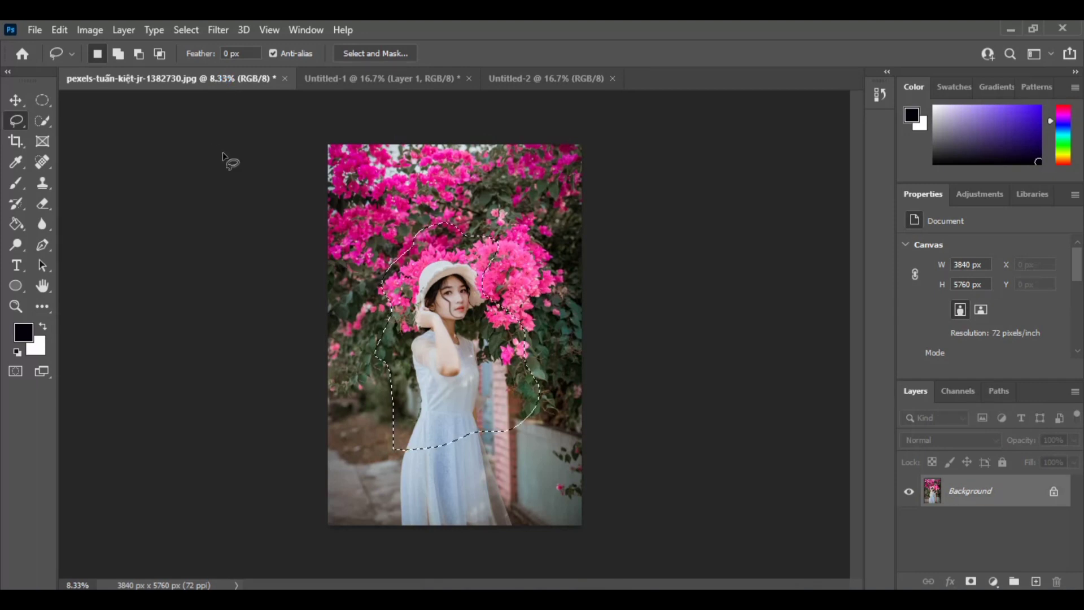
click(537, 85)
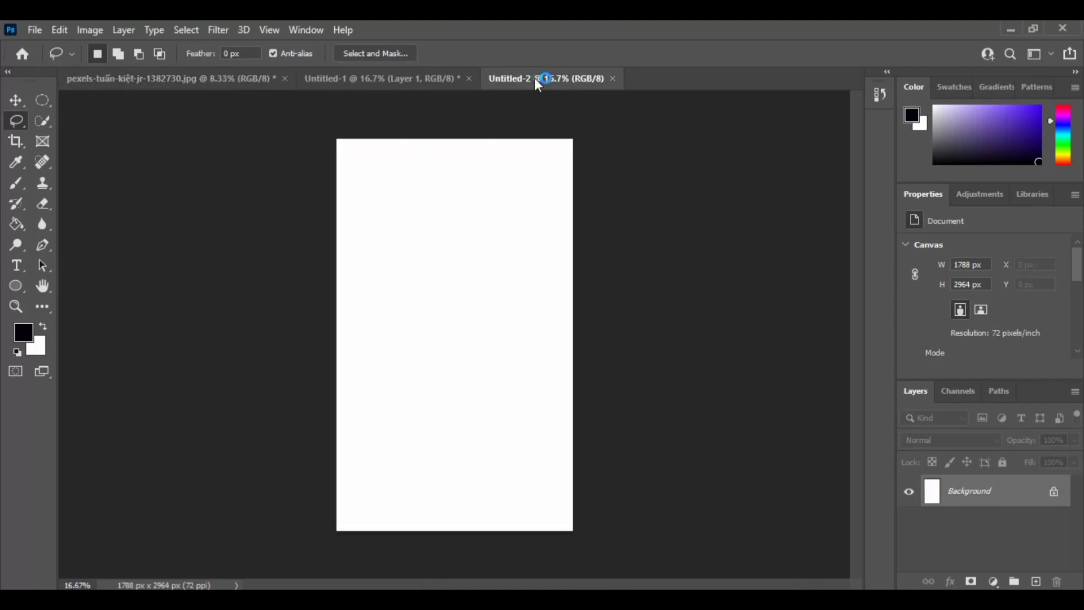
key(ctrl+v)
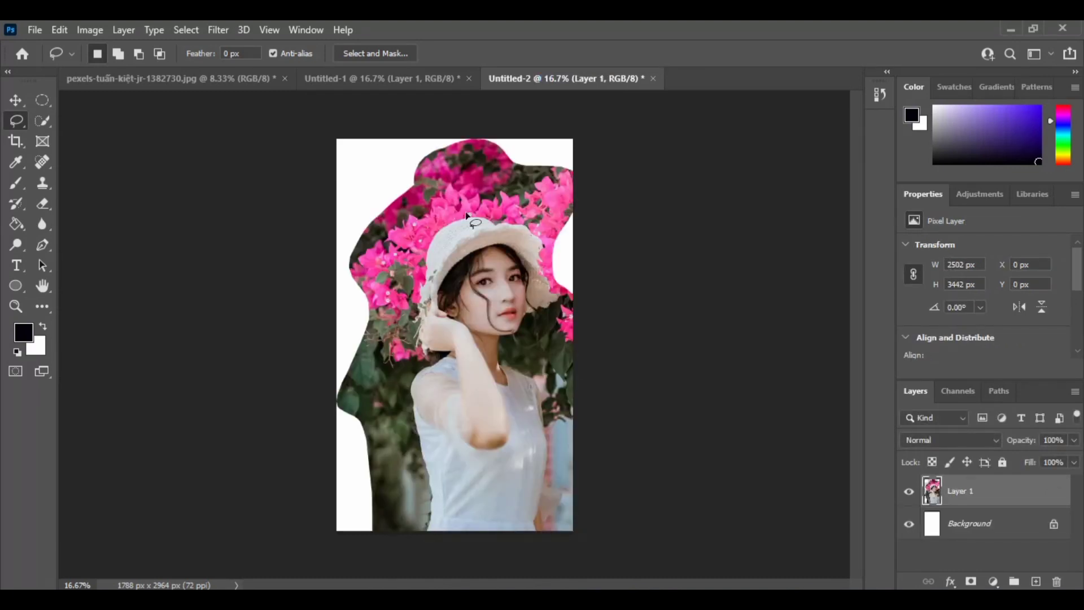
click(16, 100)
drag(533, 342, 497, 335)
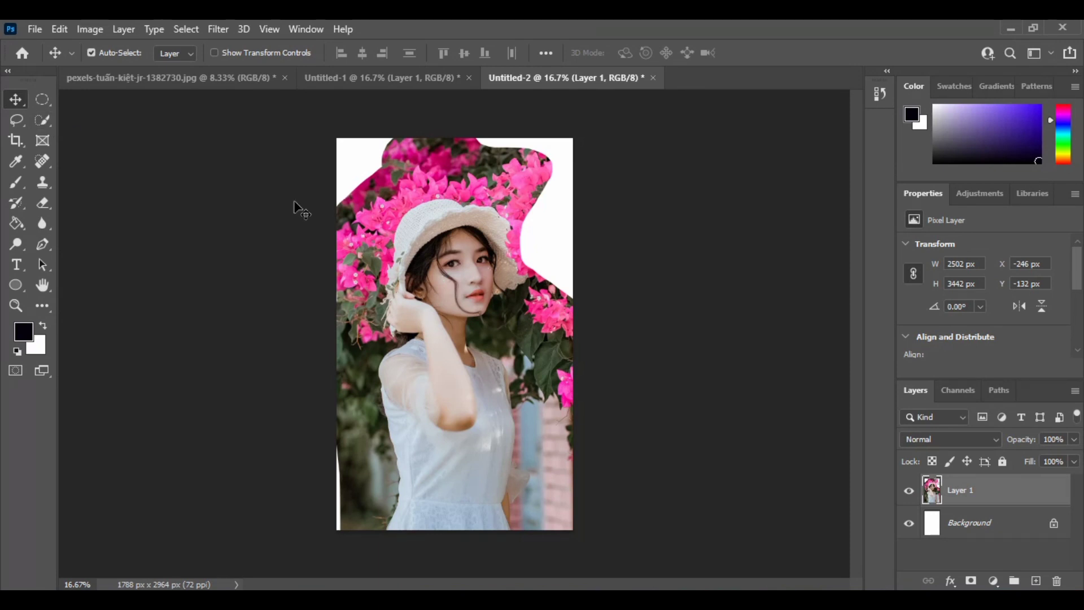
- Return to the photo, clear the lasso selection and select the woman from hat to dress with the Quick Selection tool
click(218, 78)
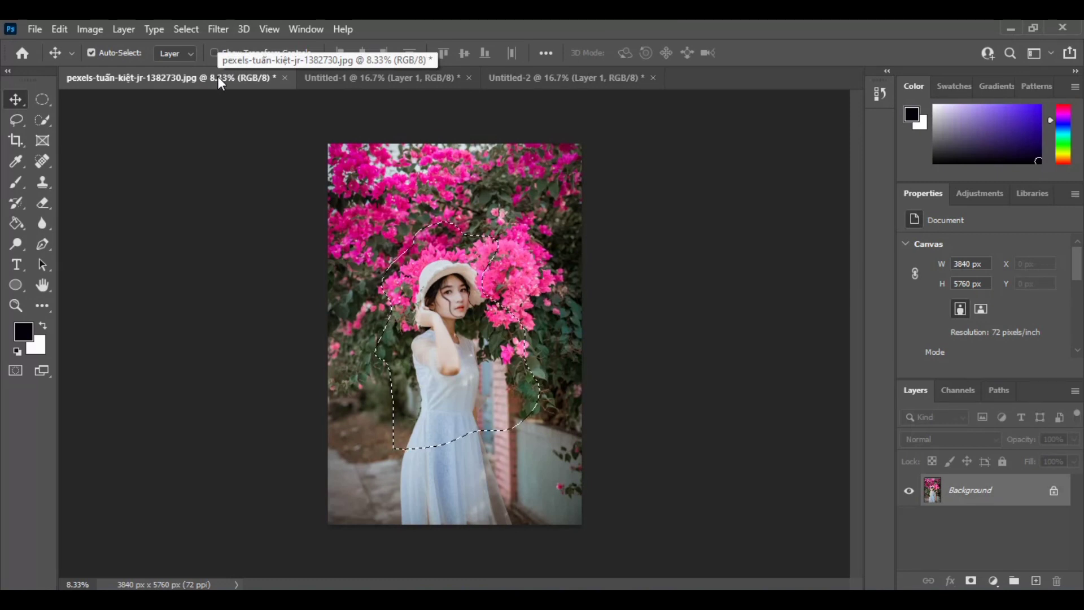
click(46, 121)
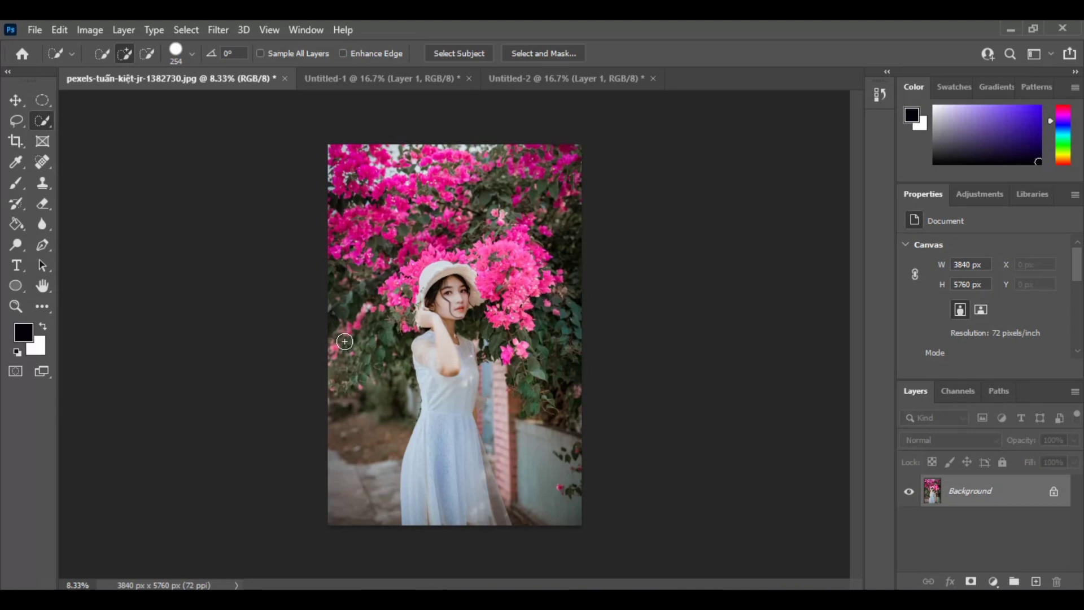
key(ctrl+plus)
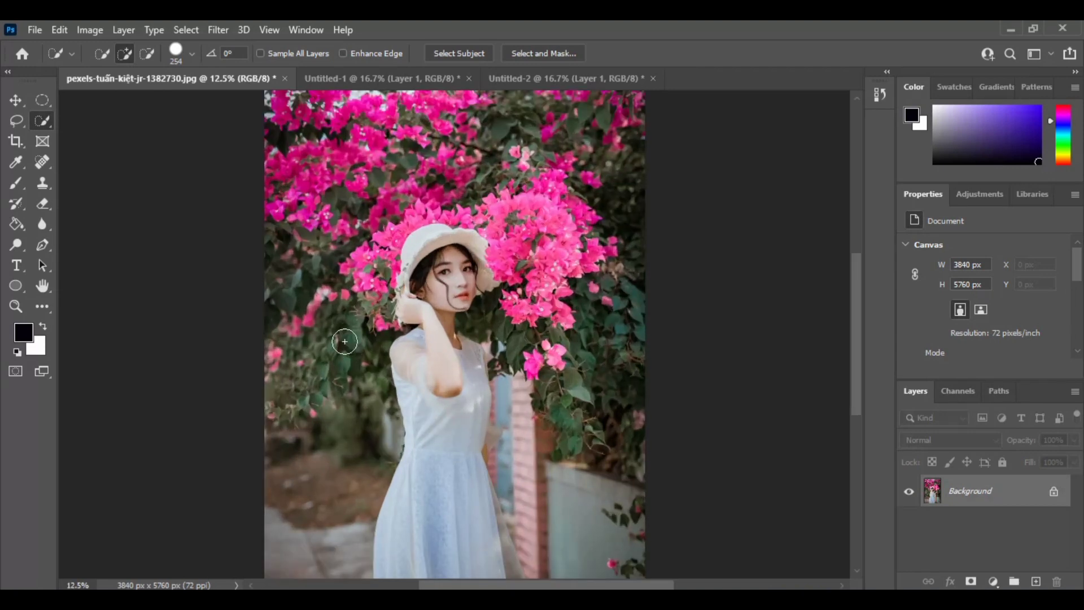
key(ctrl+minus)
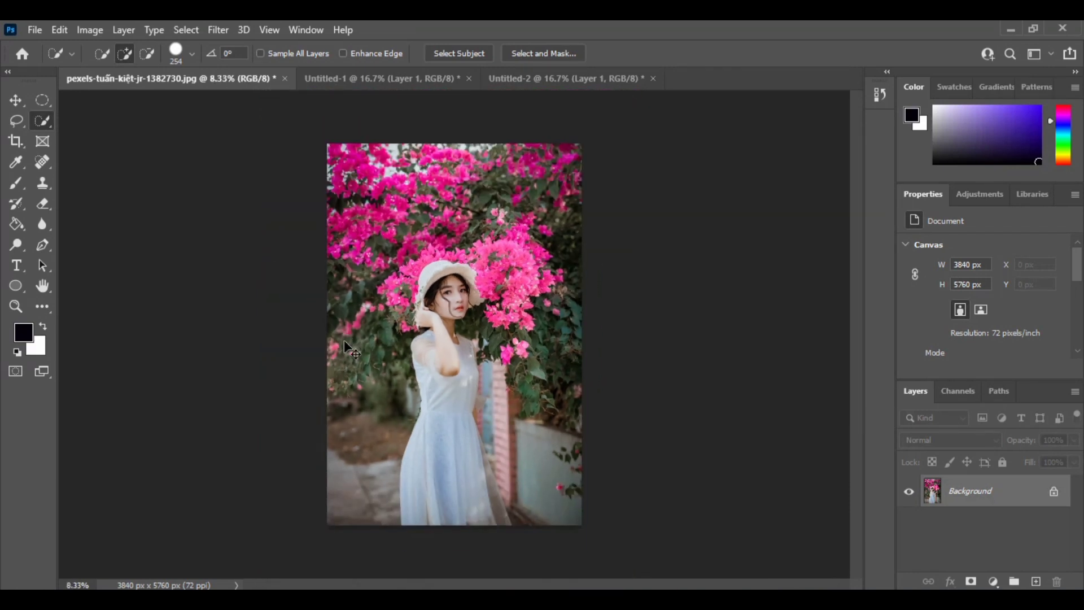
key(ctrl+plus)
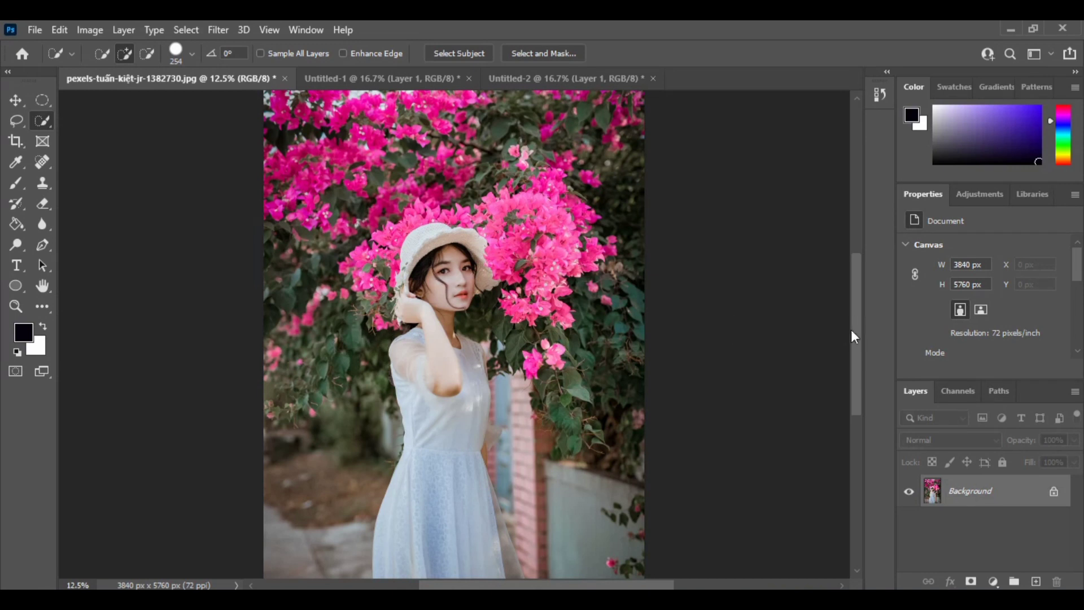
drag(856, 330, 859, 349)
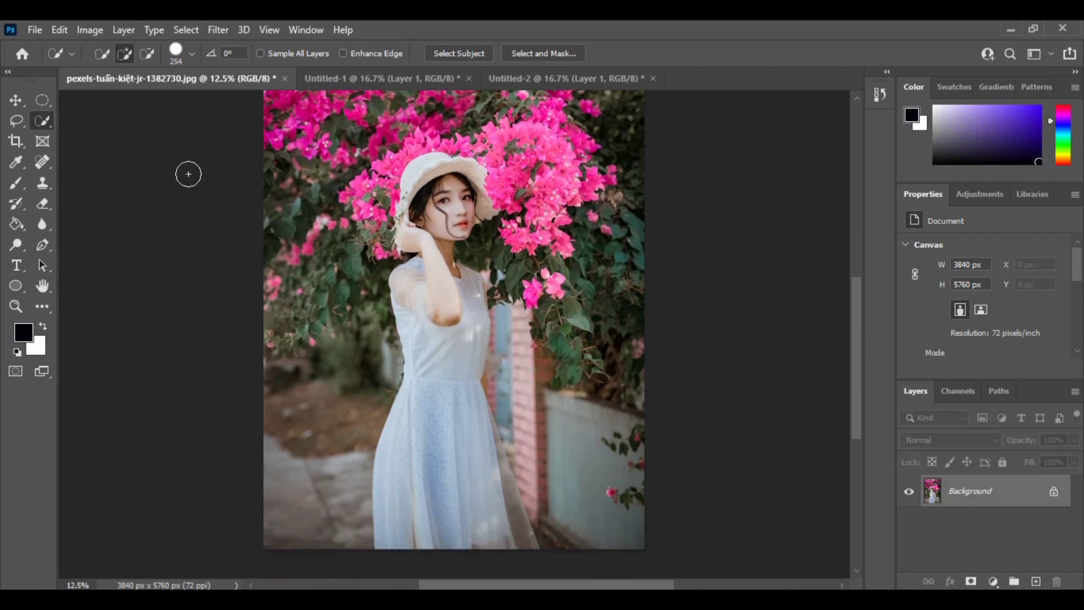
mouse_move(440, 176)
mouse_down()
mouse_move(433, 235)
mouse_move(457, 450)
mouse_up()
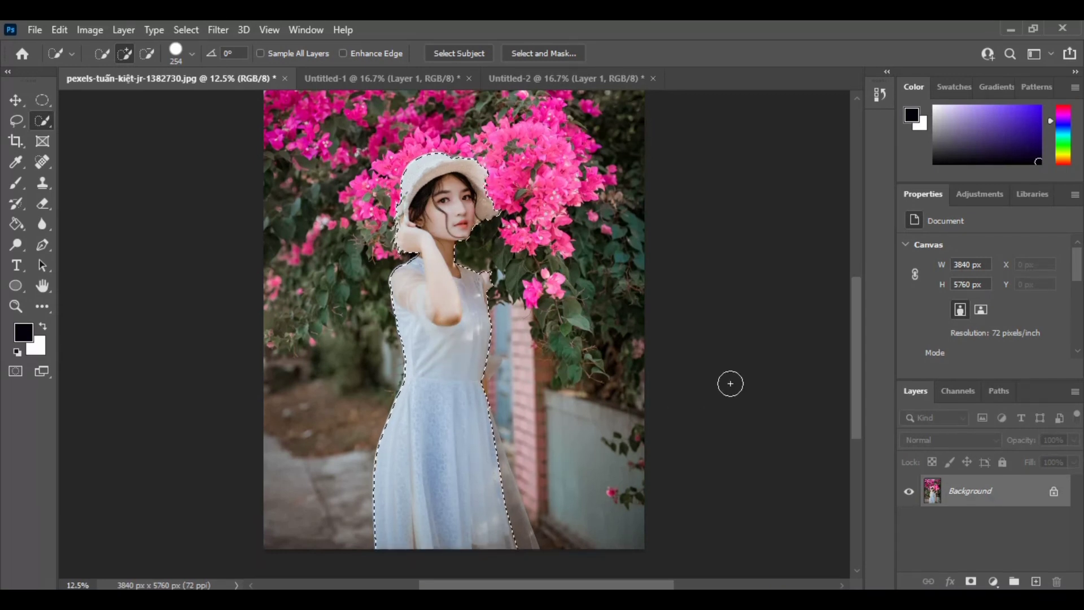
- Create a new 2502 x 3442 px document and copy the selected woman from the photo into it
key(ctrl+n)
key(Return)
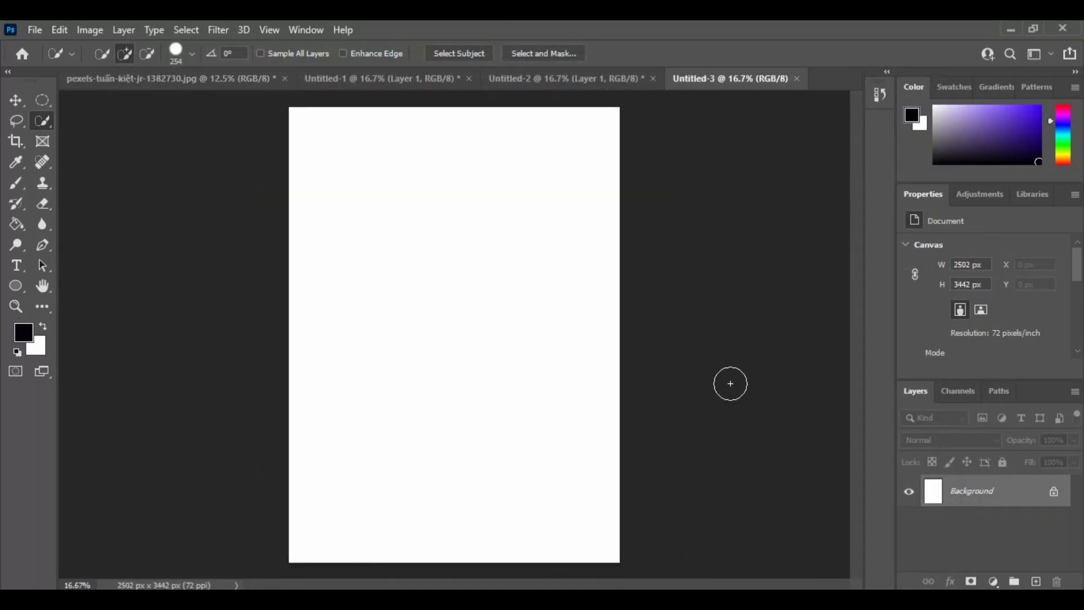
click(208, 79)
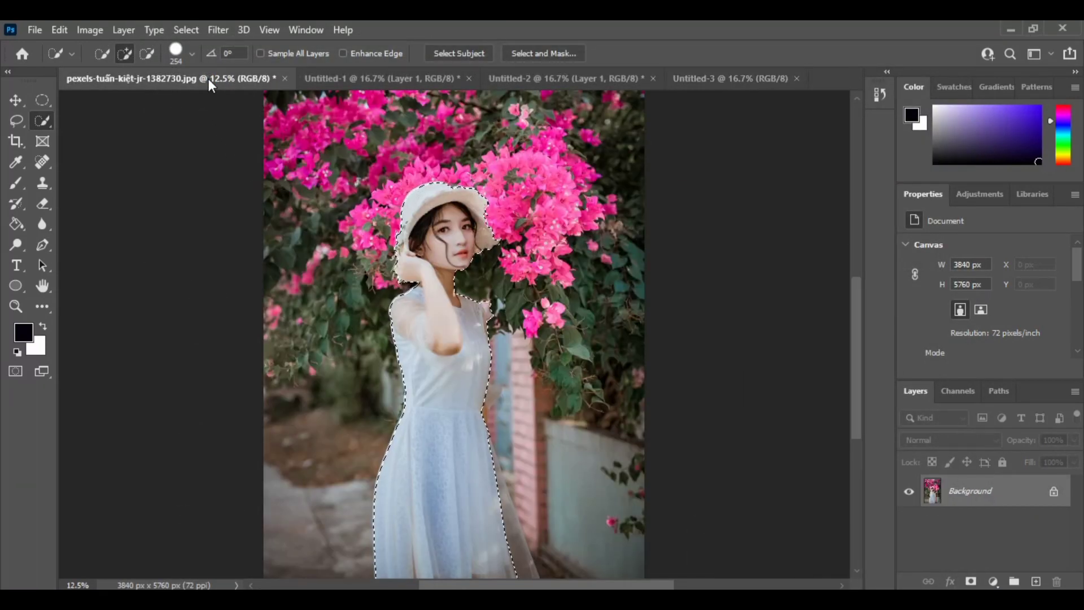
click(732, 80)
drag(732, 77, 732, 77)
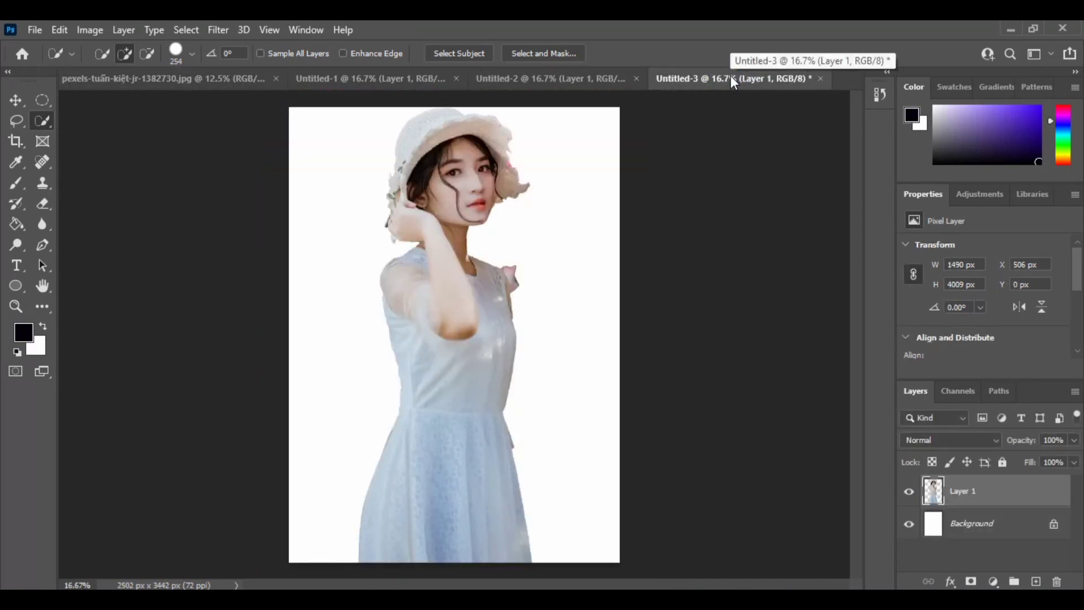